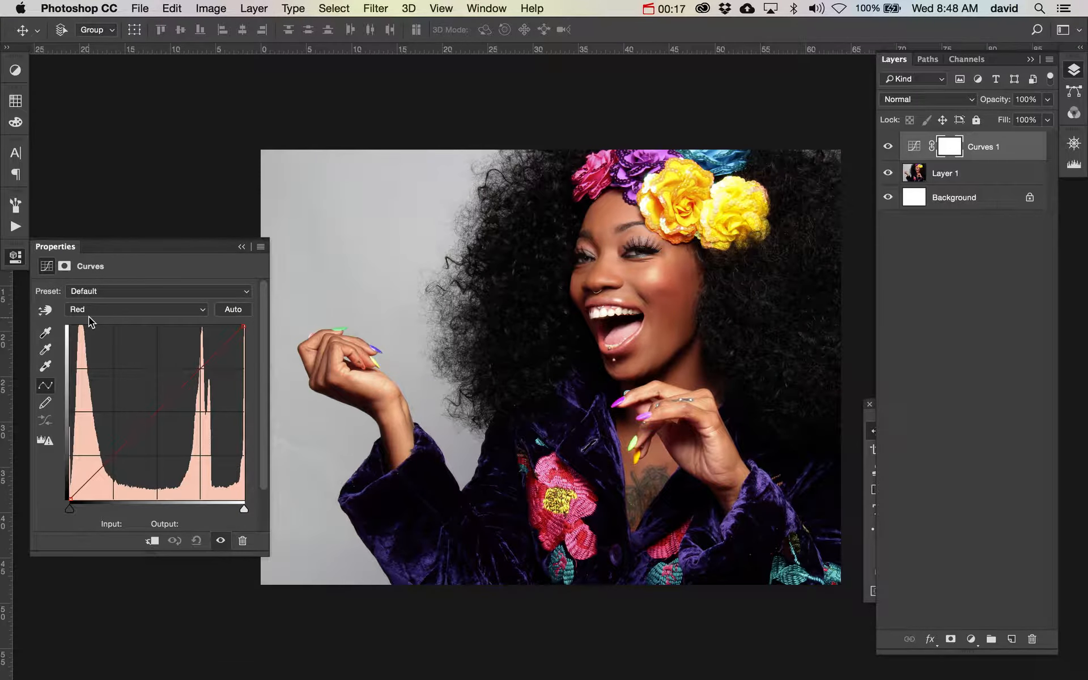
left_click(66, 491)
left_click_drag(69, 499, 178, 494)
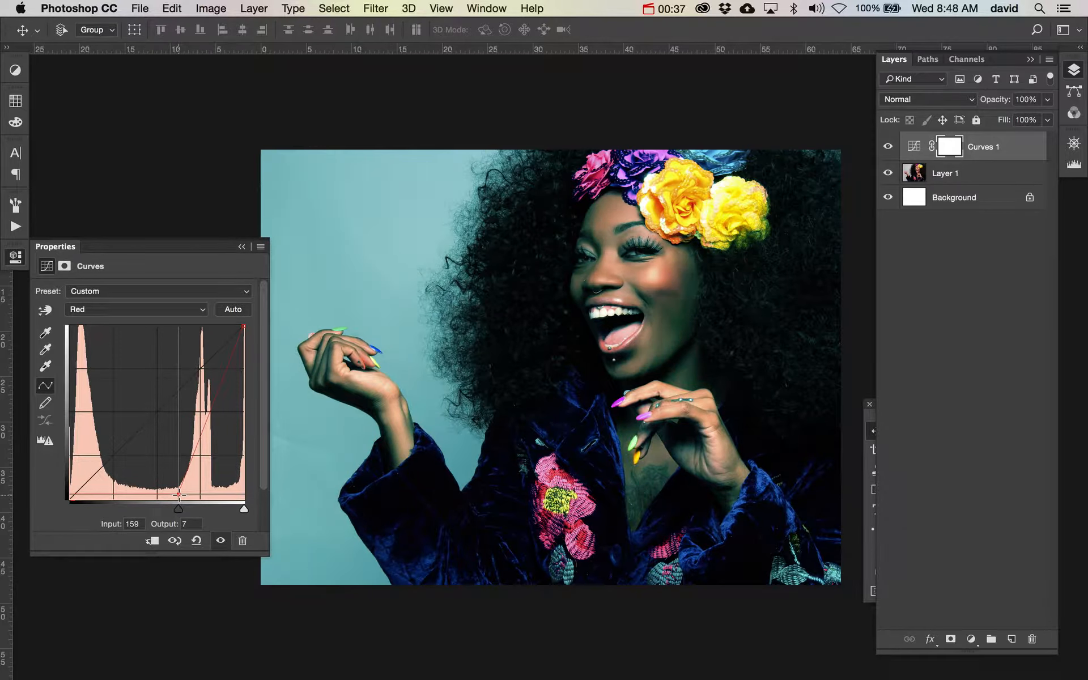
left_click_drag(136, 498, 49, 497)
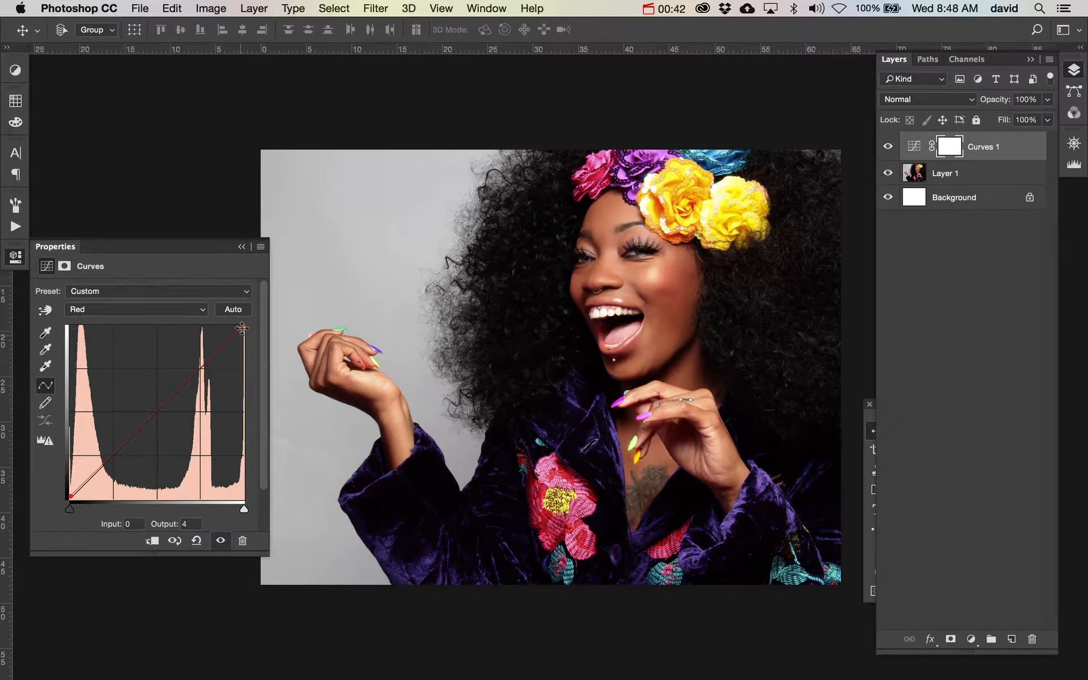
Step: In the Curves 1 adjustment, raise the Red channel's black point to output 33 and the Green channel's to output 18
mouse_move(244, 325)
left_mouse_down()
mouse_move(245, 420)
mouse_move(244, 327)
mouse_move(174, 322)
mouse_move(256, 320)
left_mouse_up()
left_click_drag(68, 501, 62, 478)
left_click(168, 309)
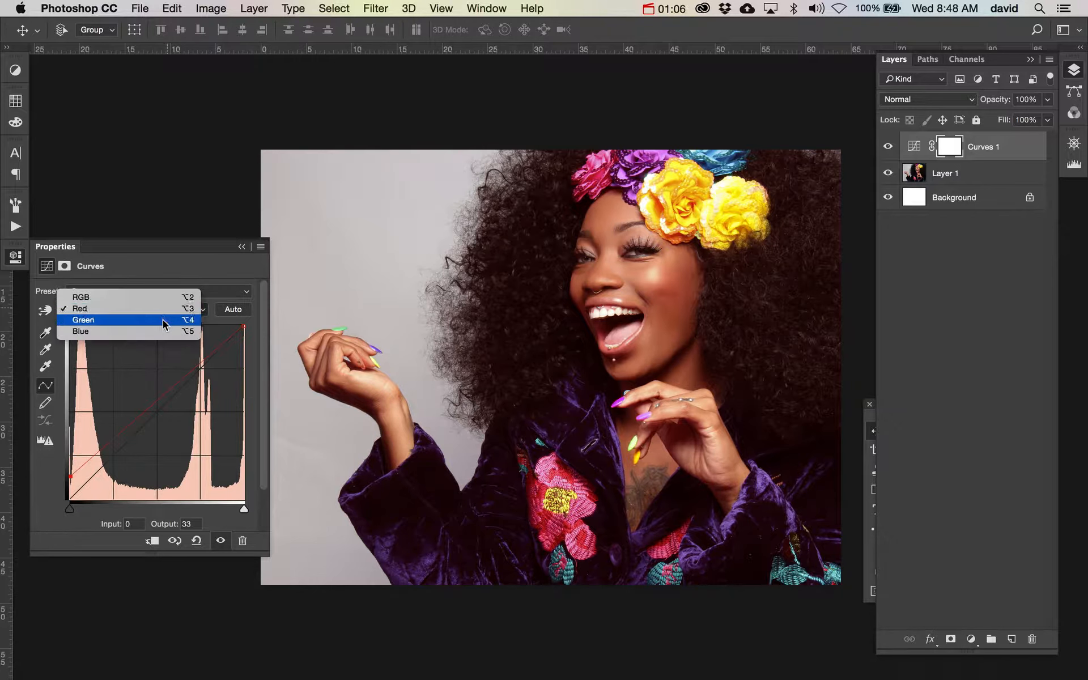
left_click(165, 318)
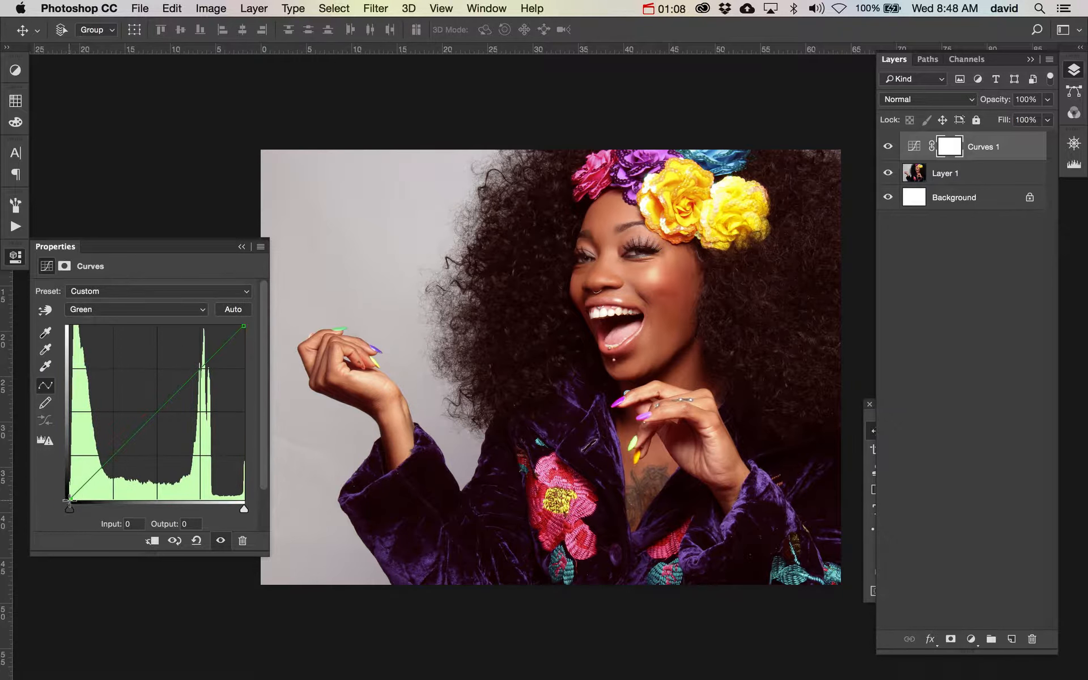
left_click_drag(74, 500, 68, 486)
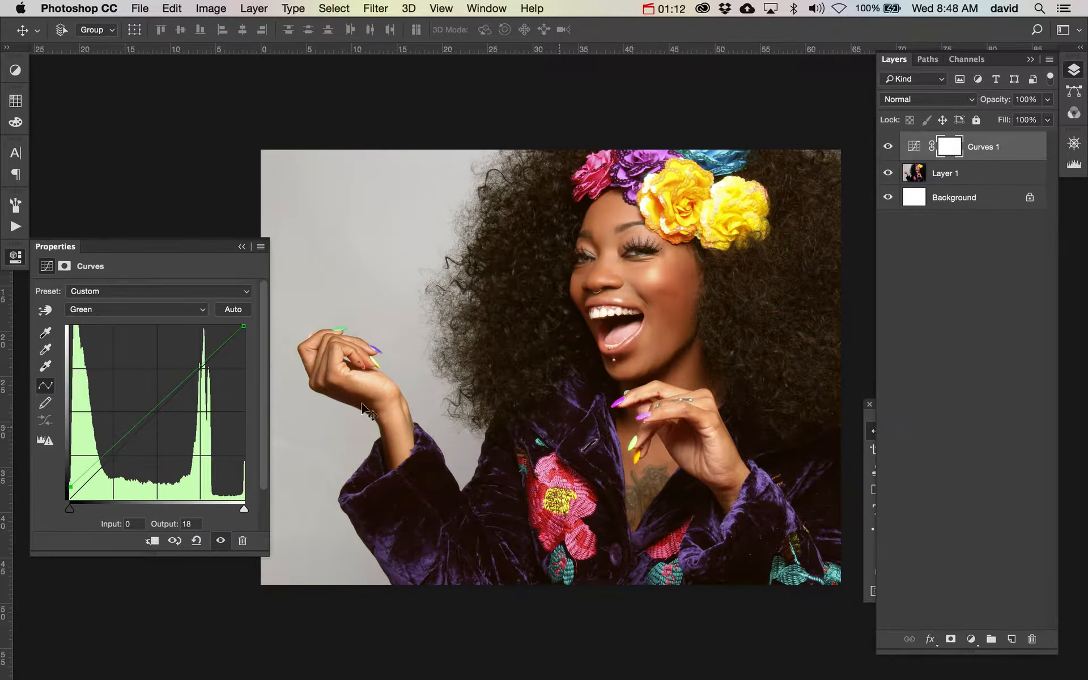
Step: Lower the Blue channel's white point to output 203 and hide the Curves 1 layer
left_click(136, 311)
left_click(139, 317)
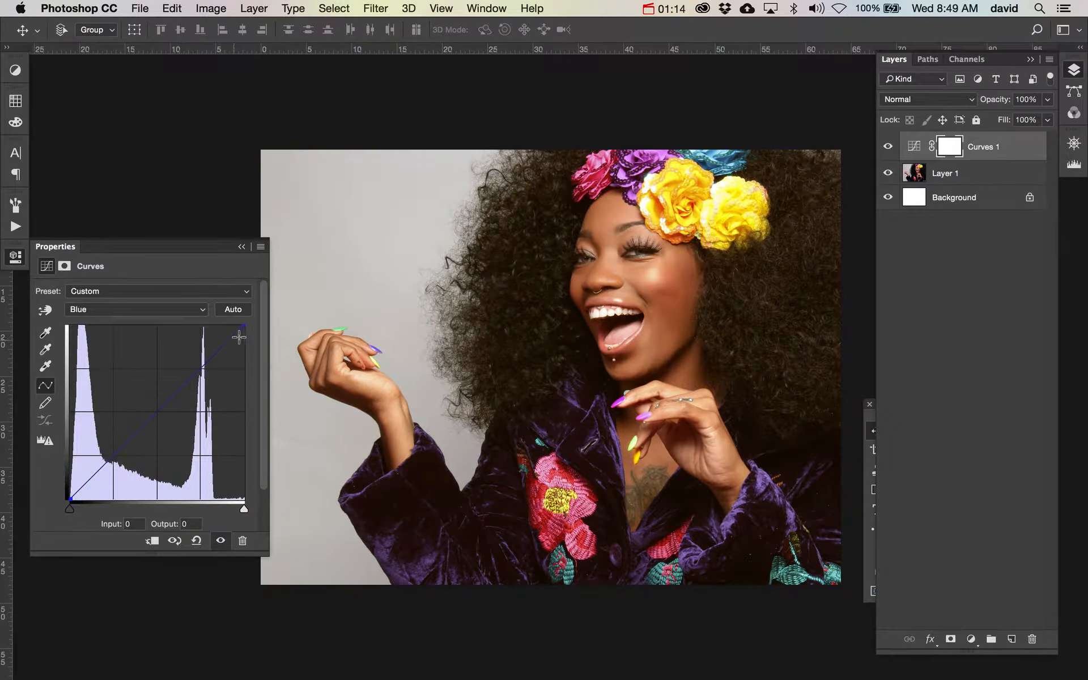
left_click_drag(243, 326, 244, 361)
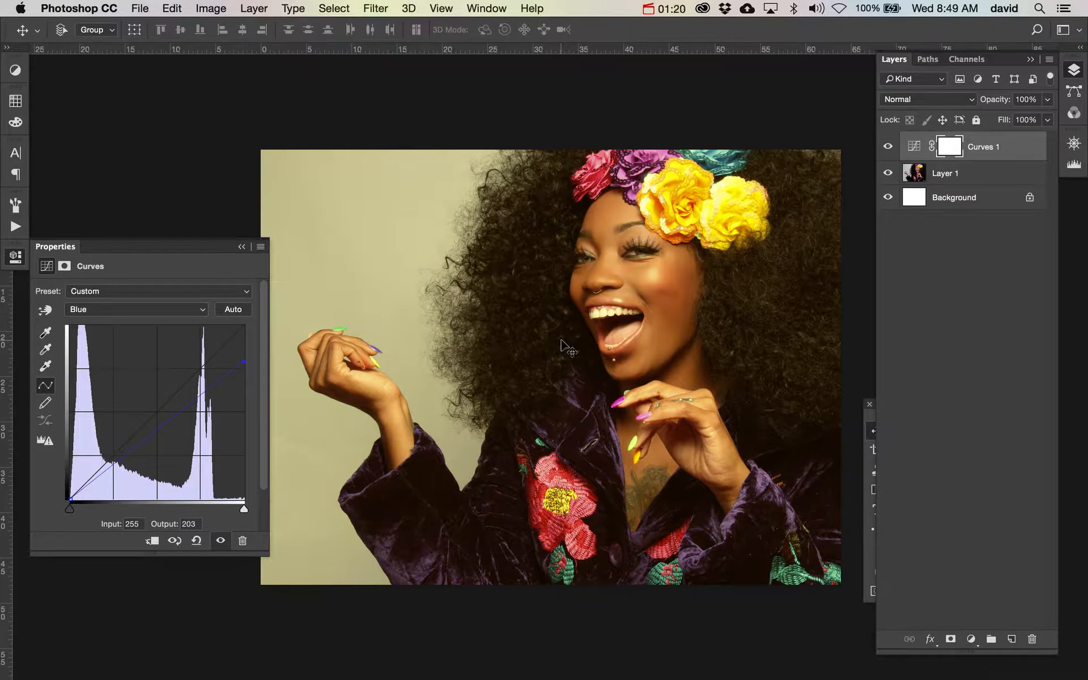
left_click(888, 147)
left_click(888, 147)
Step: Add a second Curves adjustment layer and bend its Red curve upward with a midtone point at input 107, output 153
left_click(968, 635)
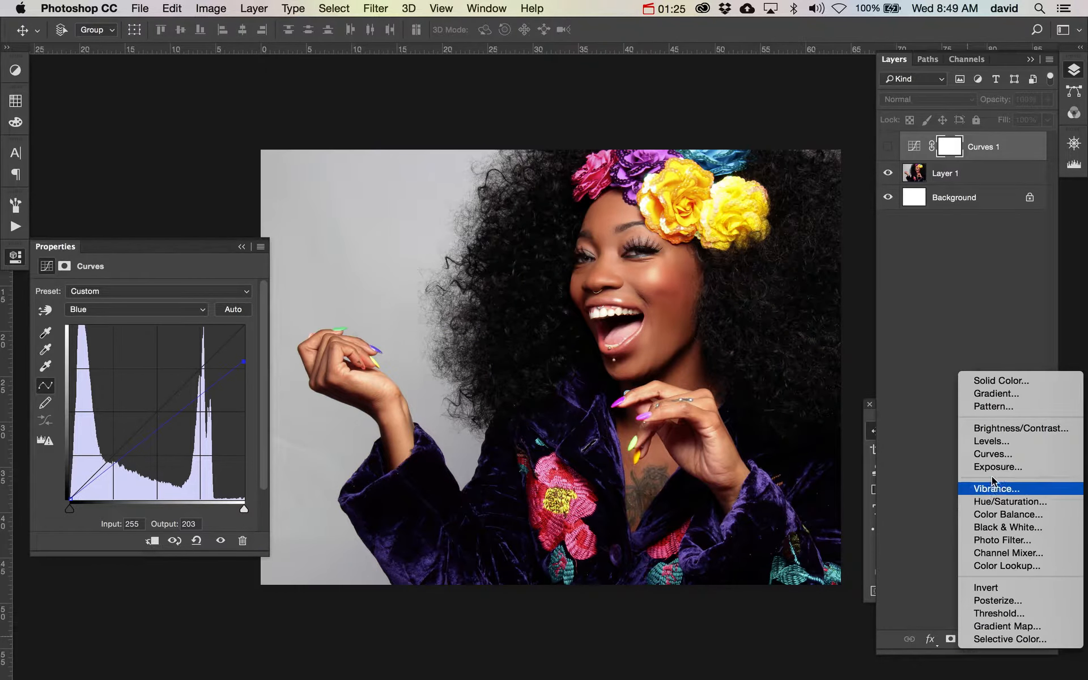
left_click(995, 457)
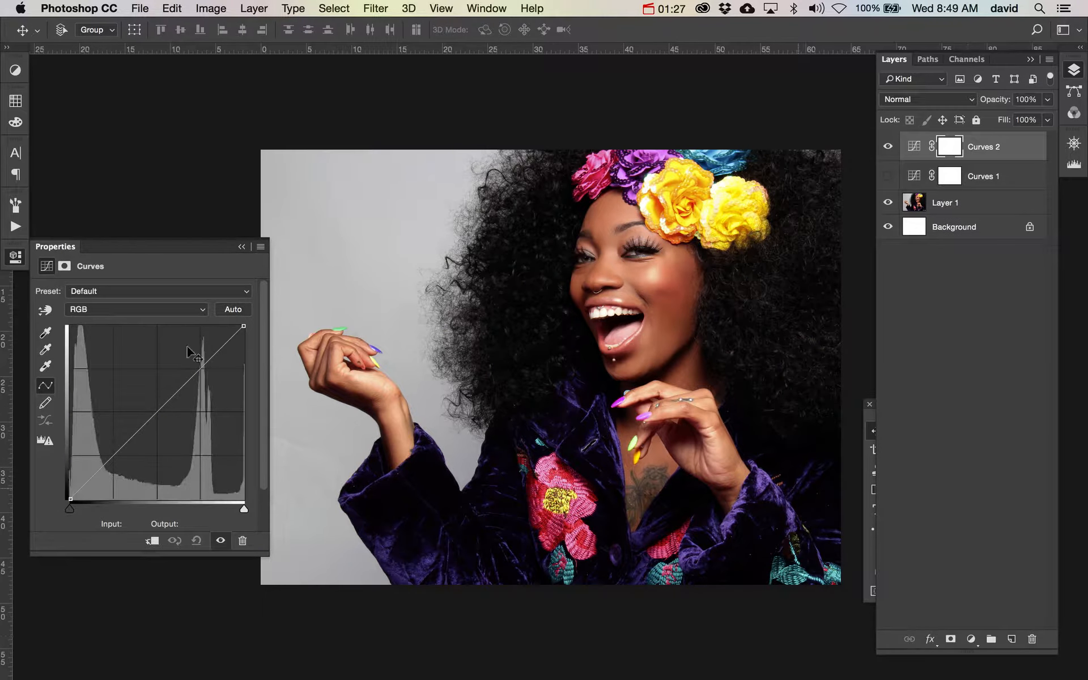
left_click(114, 309)
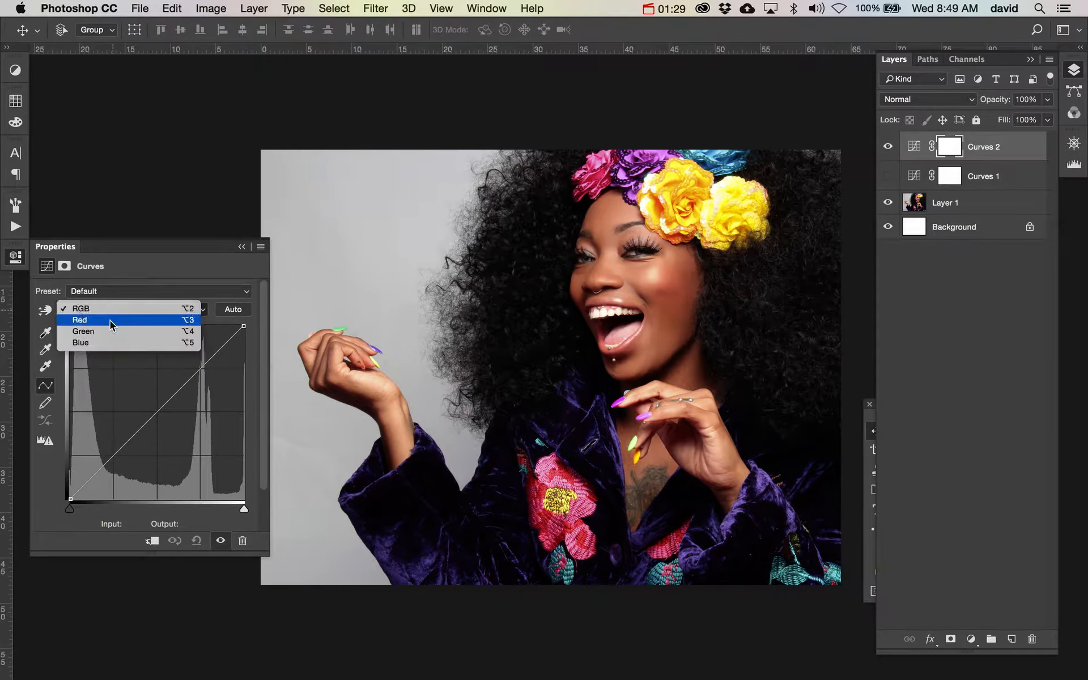
left_click(110, 321)
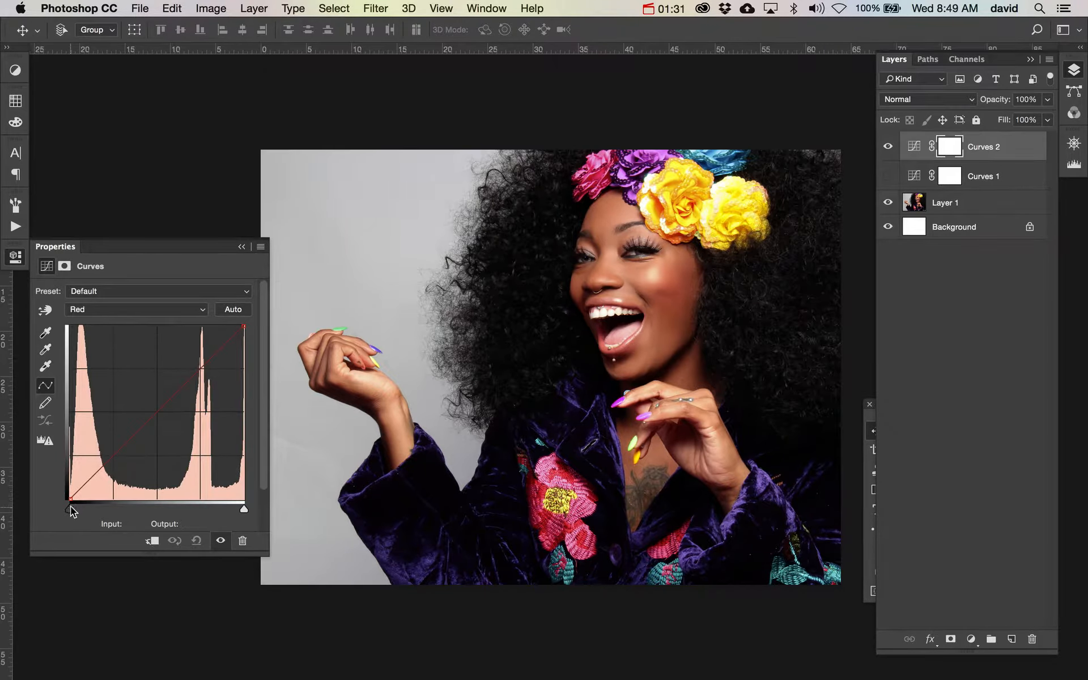
left_click_drag(70, 508, 8, 500)
mouse_move(248, 325)
left_mouse_down()
mouse_move(255, 424)
mouse_move(249, 309)
left_mouse_up()
left_click_drag(157, 408, 143, 396)
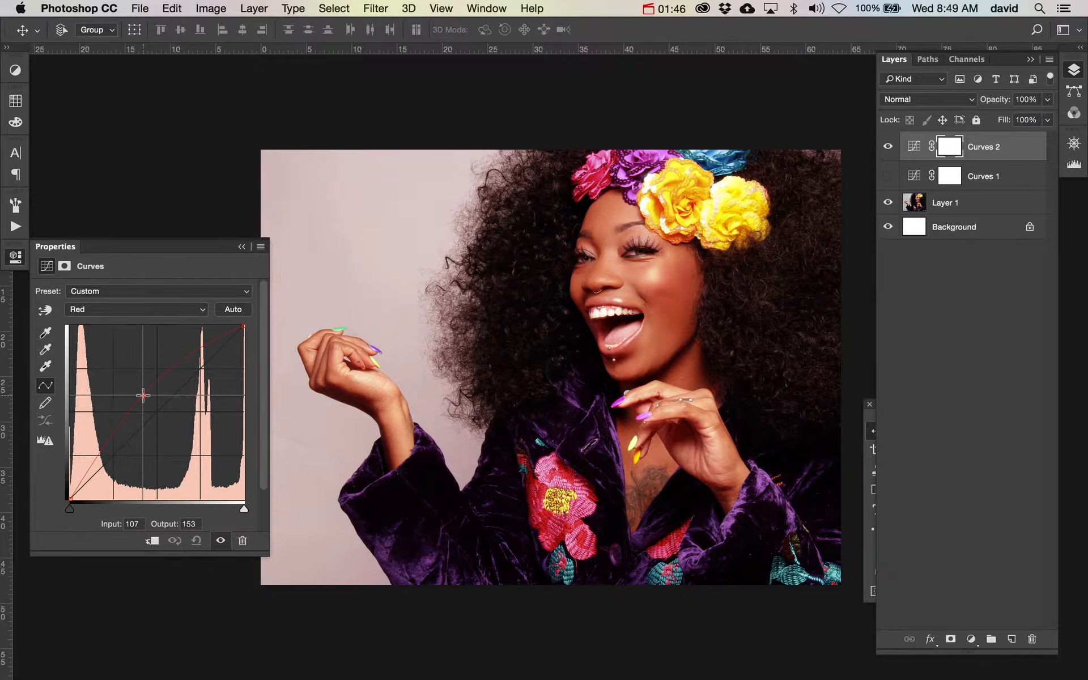
Step: Bend the Blue curve downward with a midtone point at input 144, output 102, and hide the Curves 2 layer
left_click(129, 311)
left_click(127, 330)
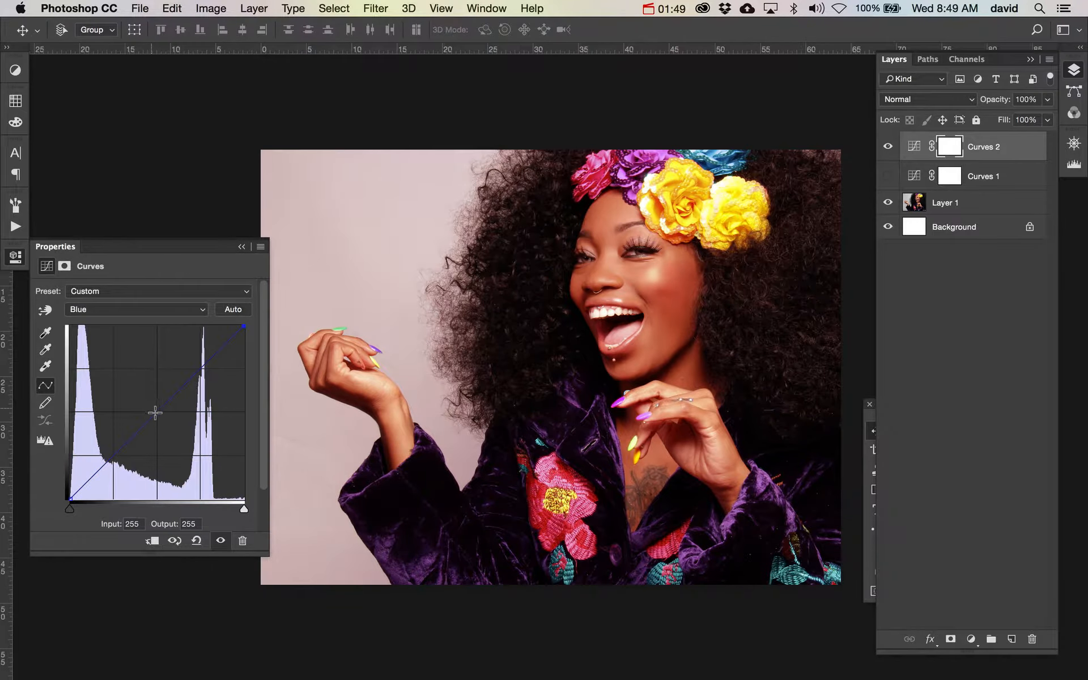
left_click_drag(156, 414, 168, 430)
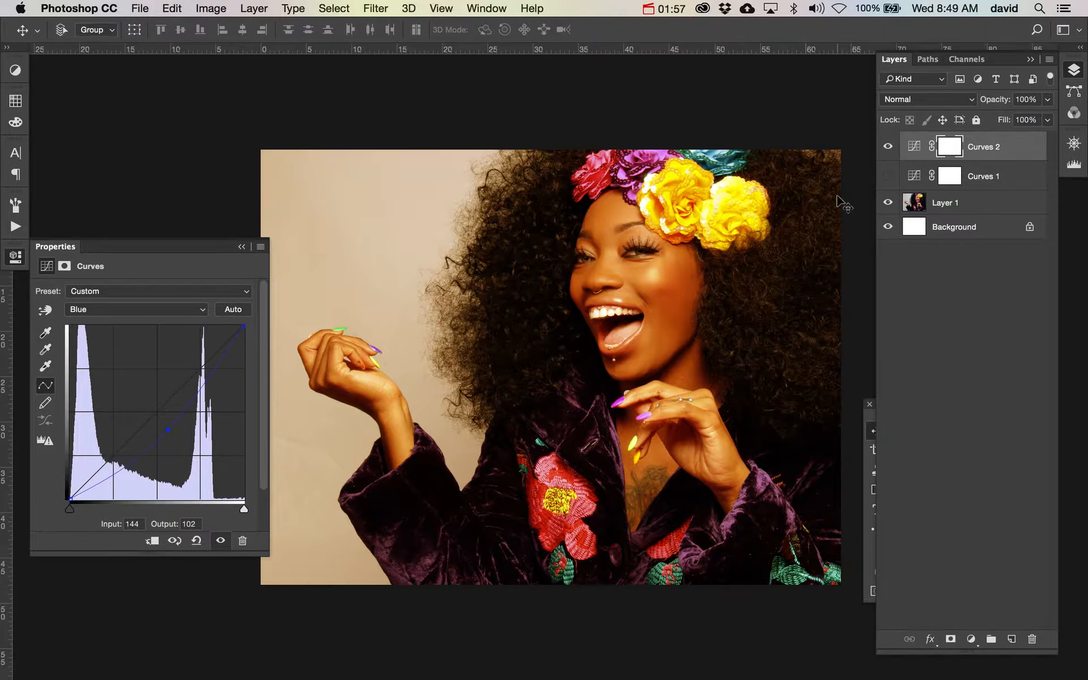
left_click(888, 147)
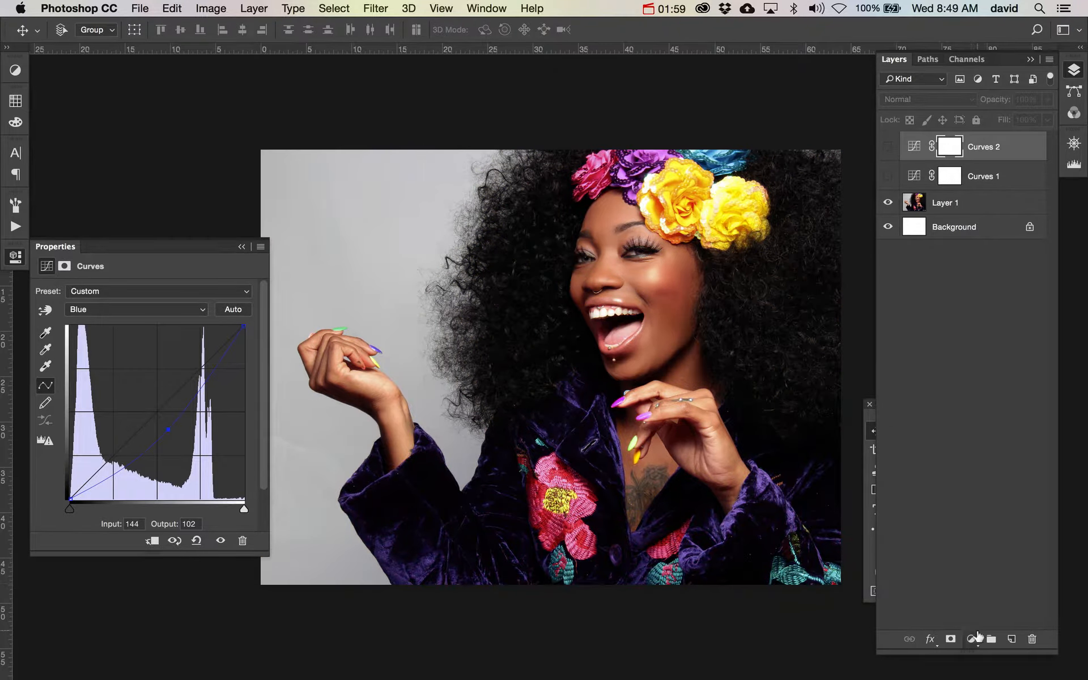
Step: Add a third Curves adjustment layer and bend its Red curve upward with a midtone point at input 109, output 148
left_click(971, 639)
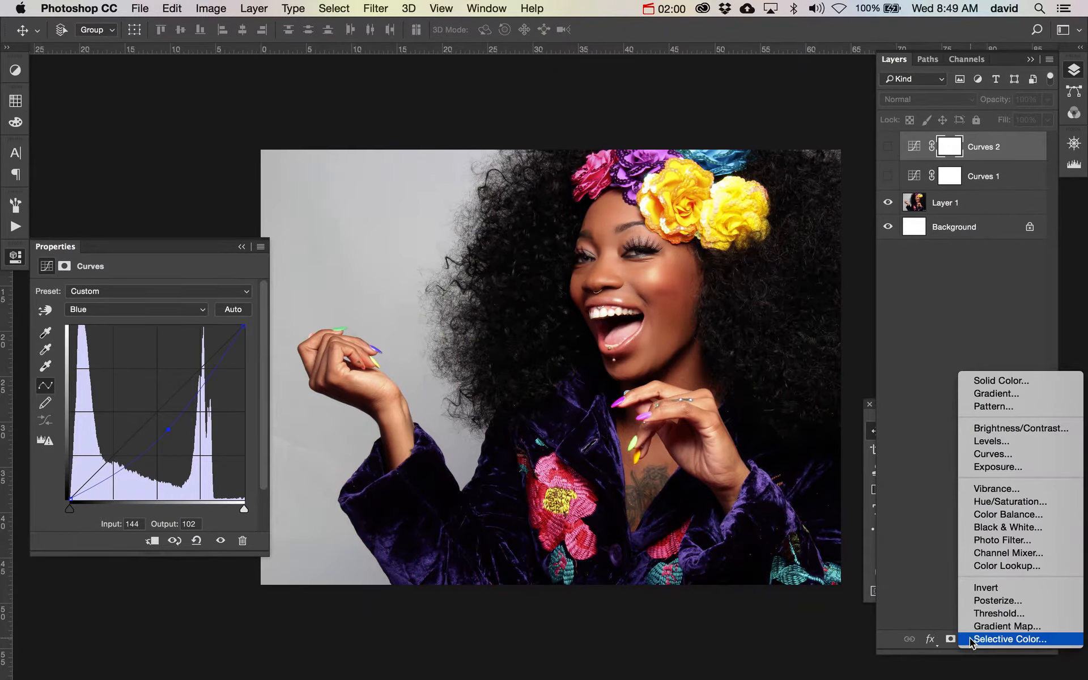
left_click(991, 454)
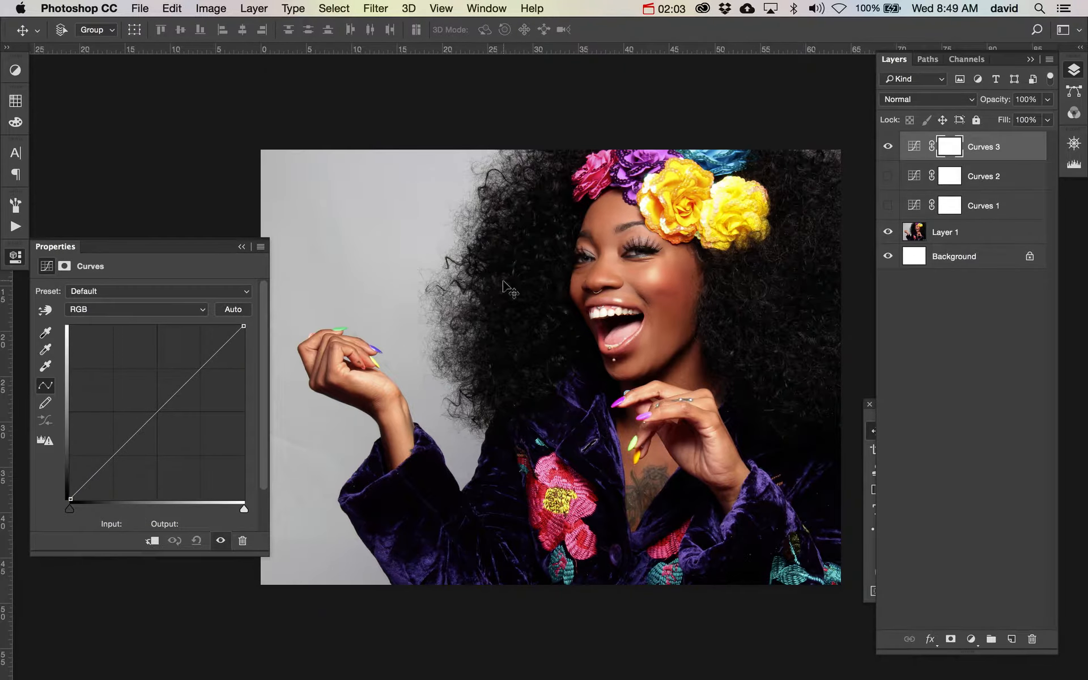
left_click(169, 310)
left_click(168, 322)
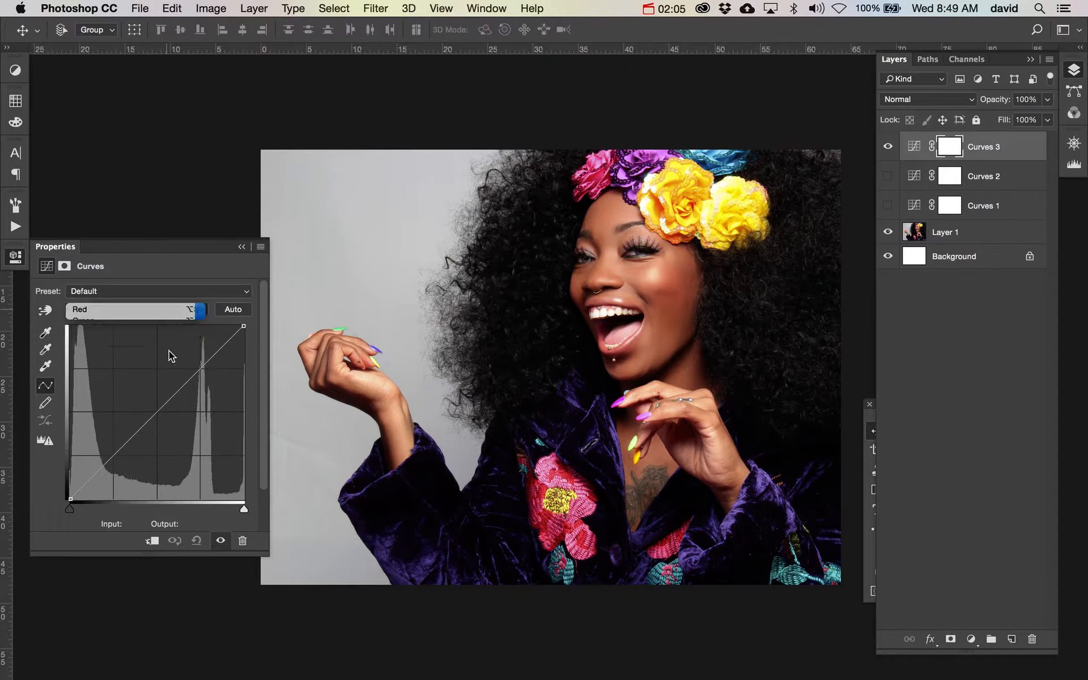
left_click_drag(152, 416, 145, 399)
Step: Bend the Blue curve upward with a midtone point at input 105, output 156
left_click(131, 312)
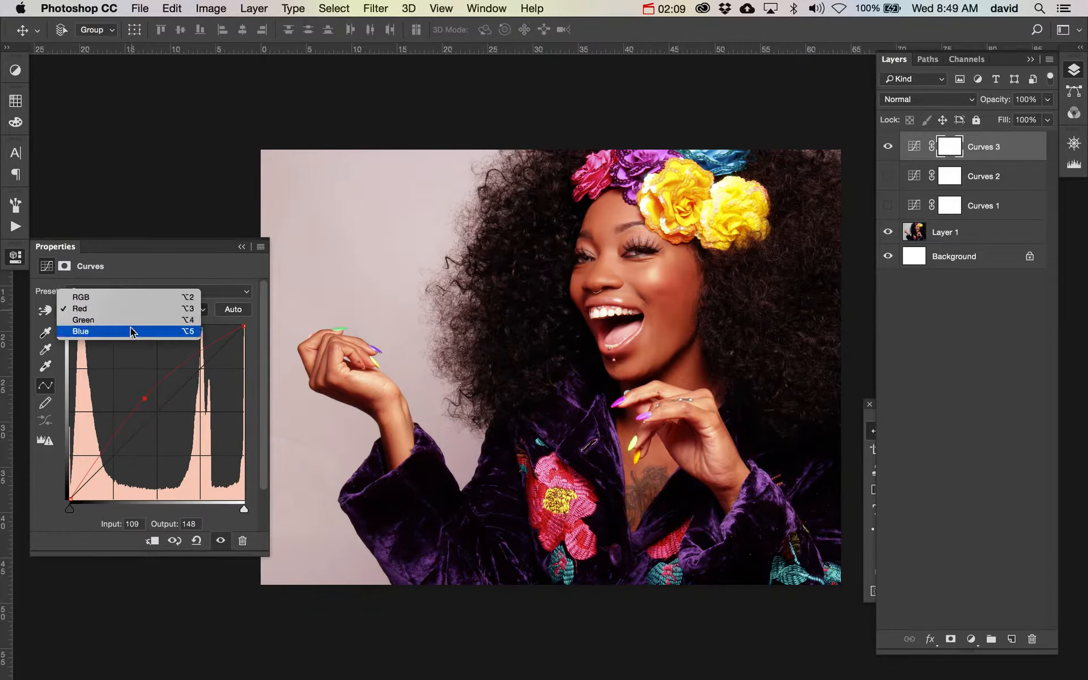
left_click(131, 332)
left_click_drag(161, 413, 168, 431)
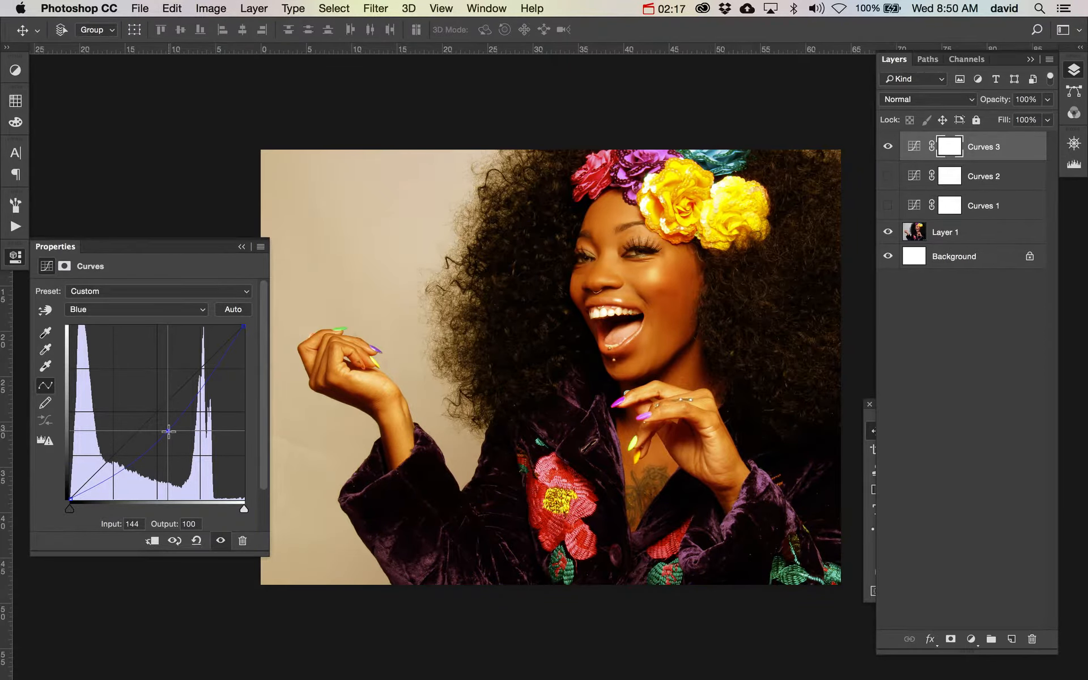
left_click_drag(168, 432, 142, 393)
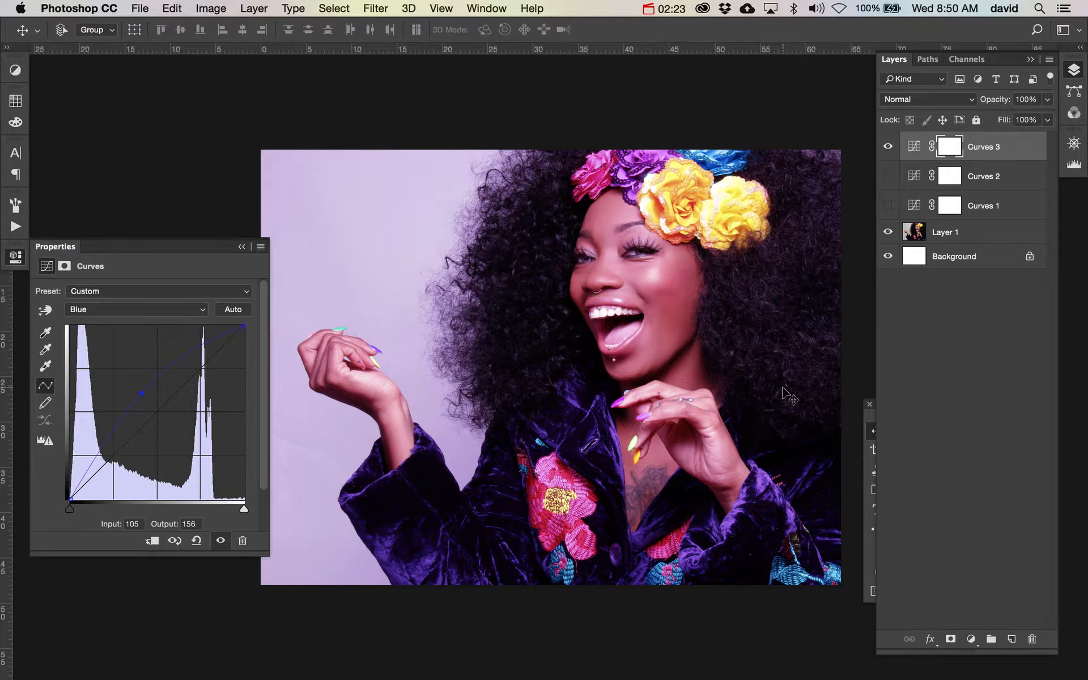
Step: Set the Blue curve's white point to output 213 and its midtone point to input 105, output 162, and hide the Curves 3 layer
left_click_drag(73, 510, 126, 512)
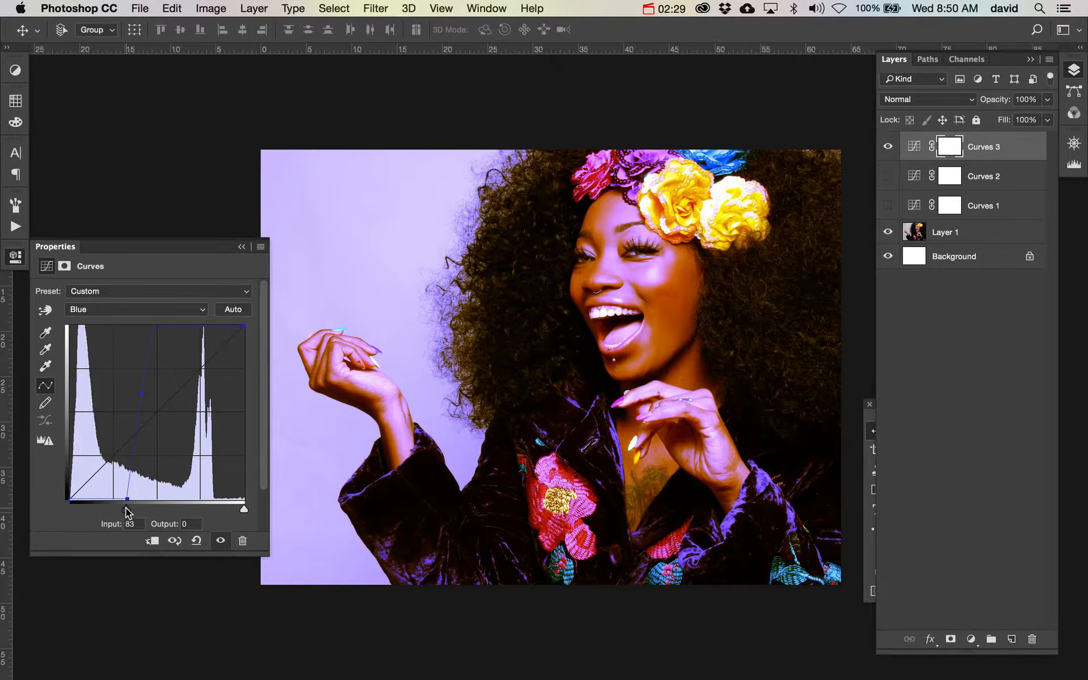
left_click_drag(143, 513, 53, 501)
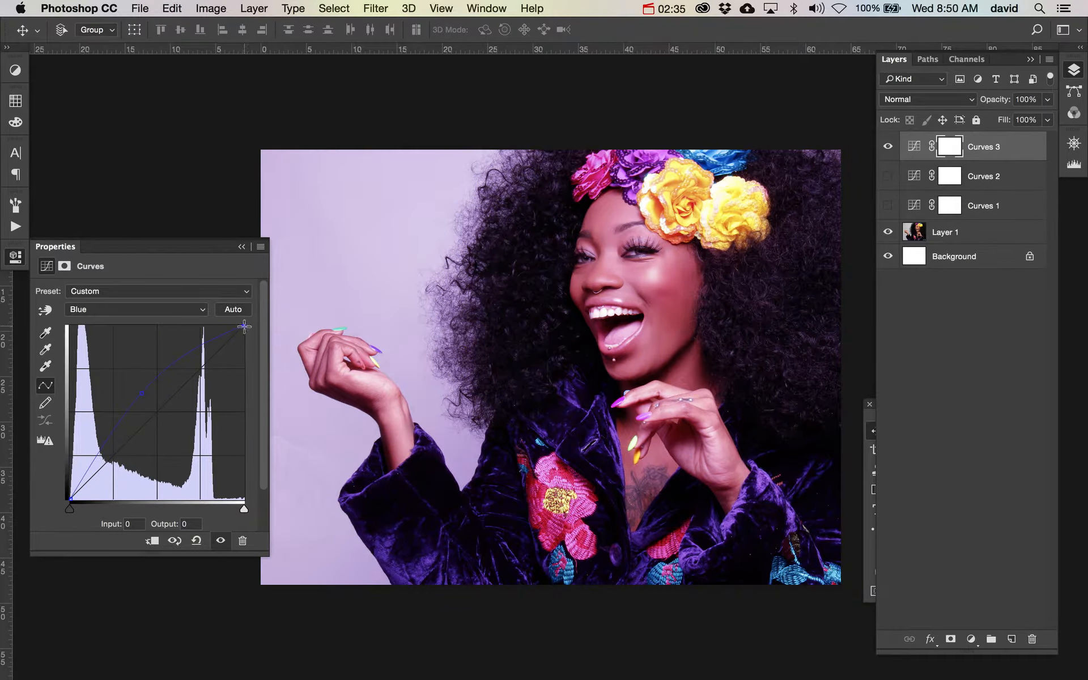
left_click_drag(244, 326, 246, 388)
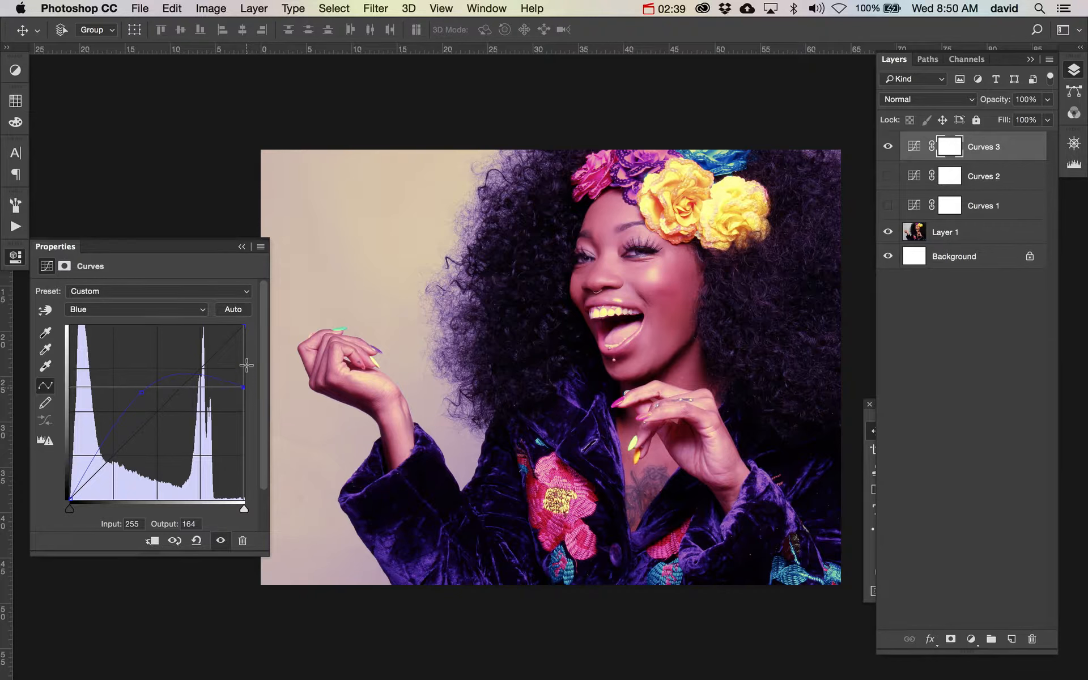
left_click_drag(246, 388, 244, 355)
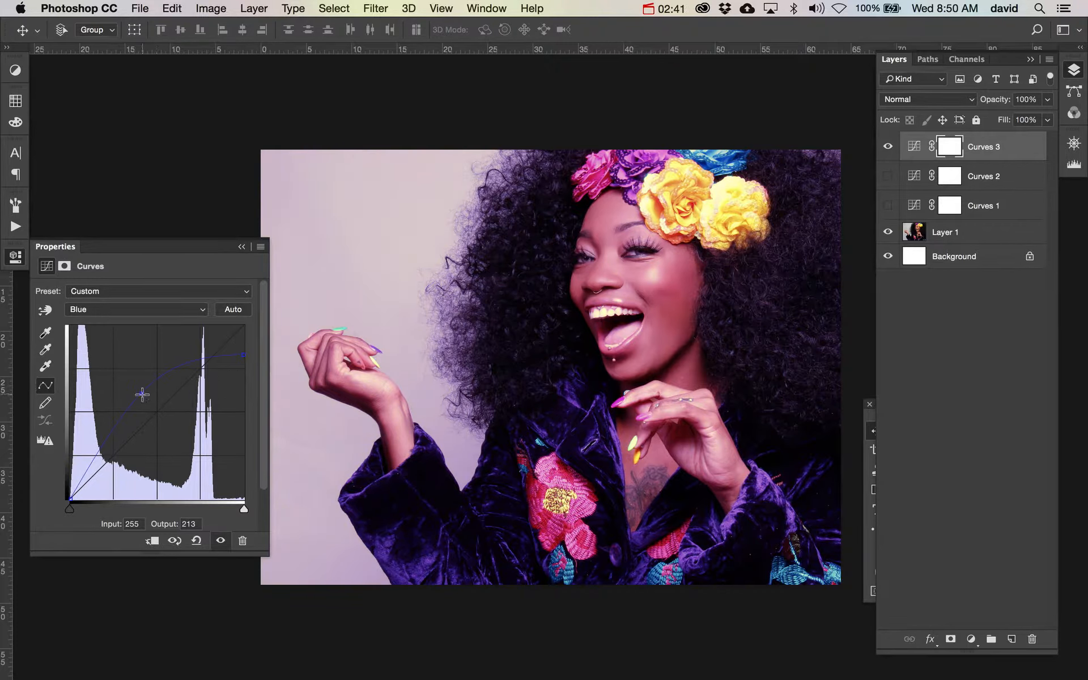
mouse_move(141, 393)
left_mouse_down()
mouse_move(166, 426)
mouse_move(142, 389)
left_mouse_up()
left_click(887, 148)
Step: Add a fourth Curves adjustment layer and raise the Blue channel's black point to output 57
left_click(971, 639)
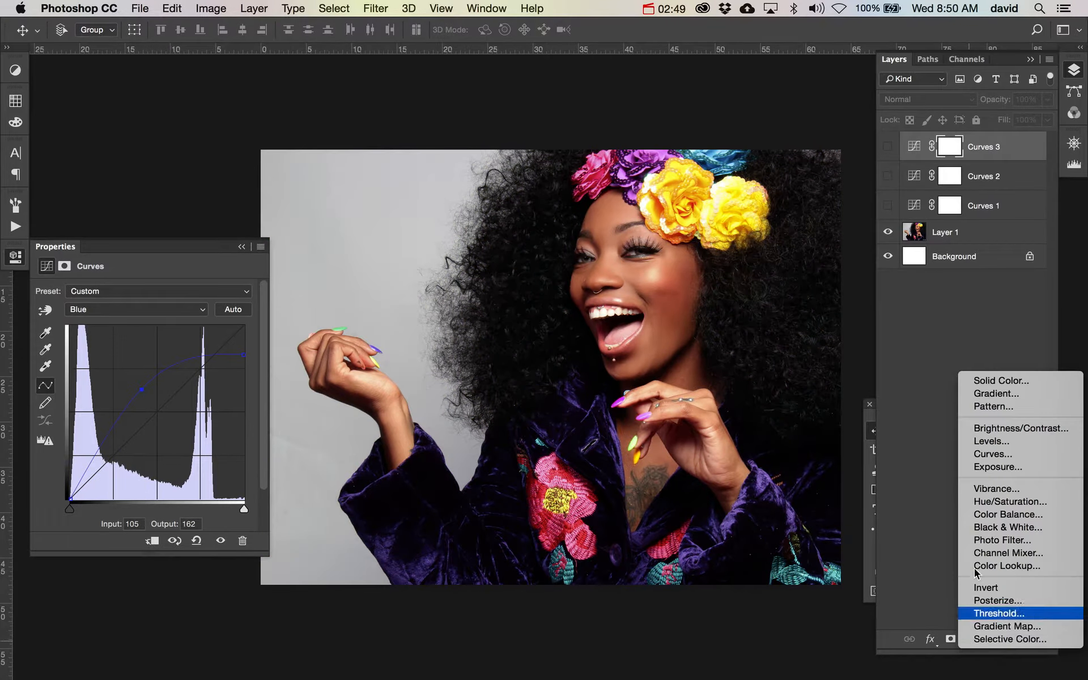
left_click(990, 455)
left_click(134, 313)
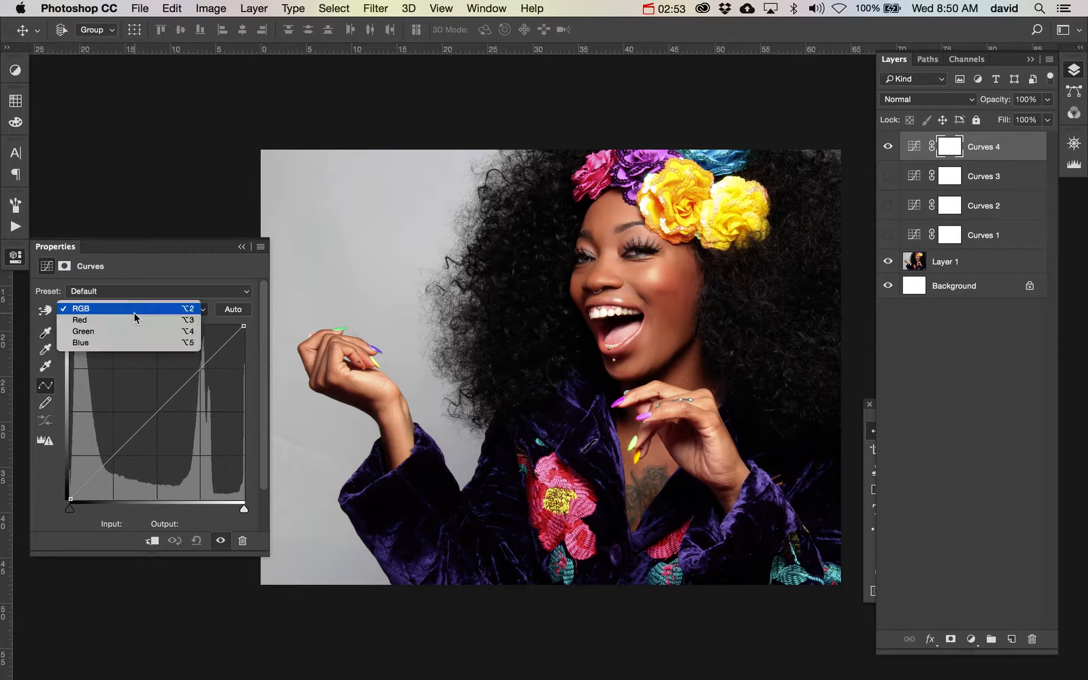
left_click(128, 340)
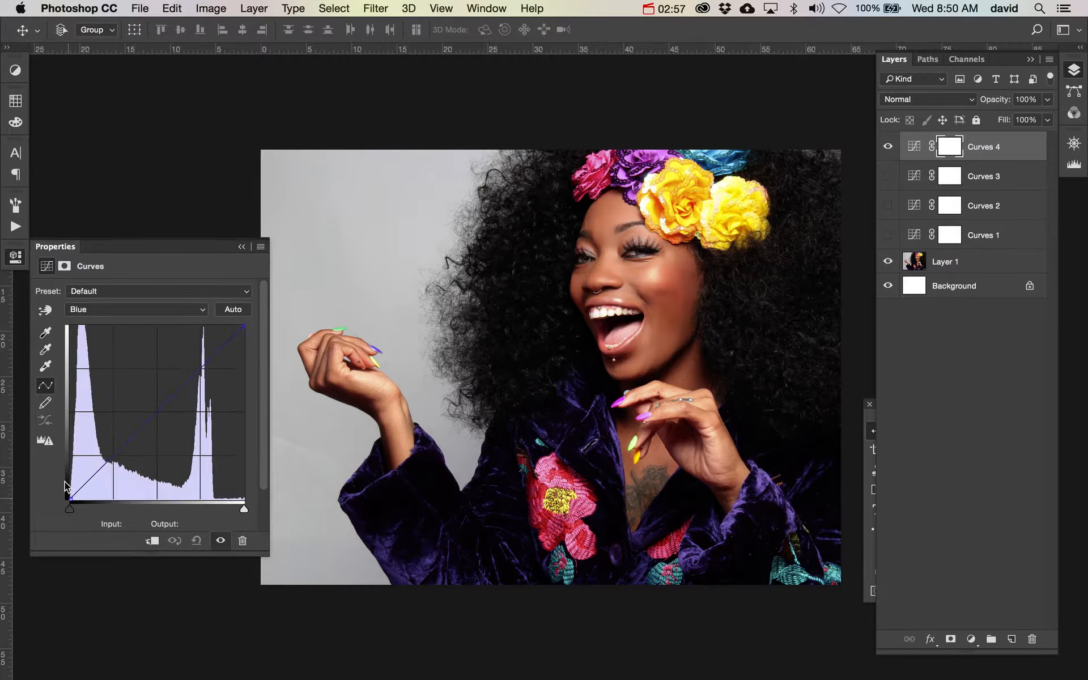
left_click_drag(70, 500, 62, 460)
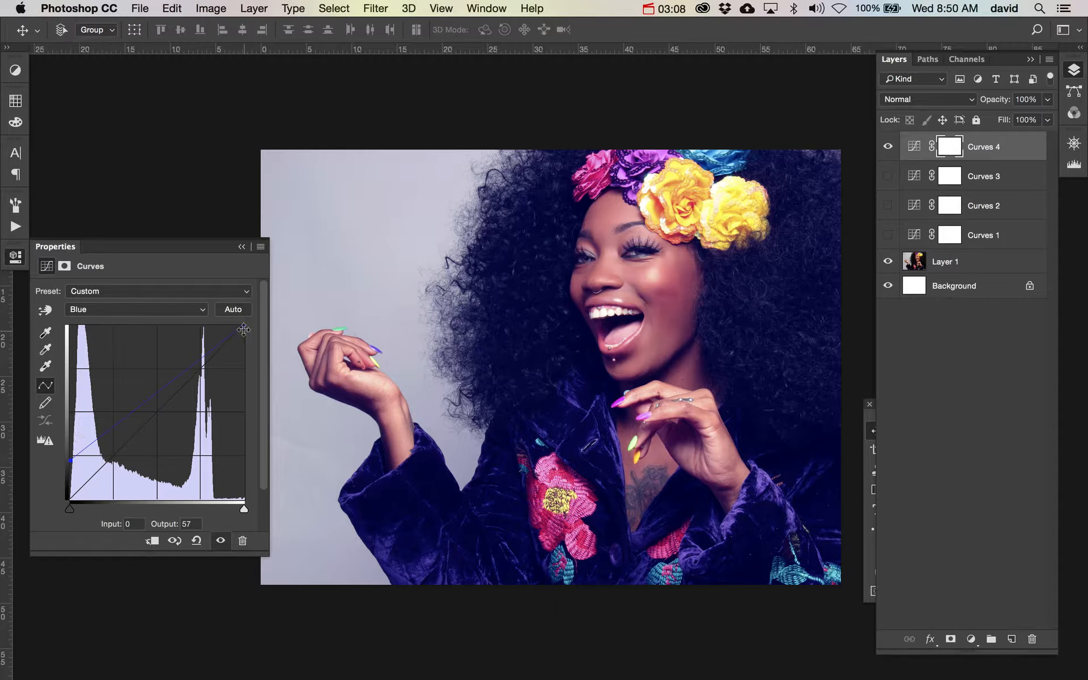
Step: Bend the Red curve downward with a midtone point at input 140, output 98
left_click(134, 308)
left_click(130, 287)
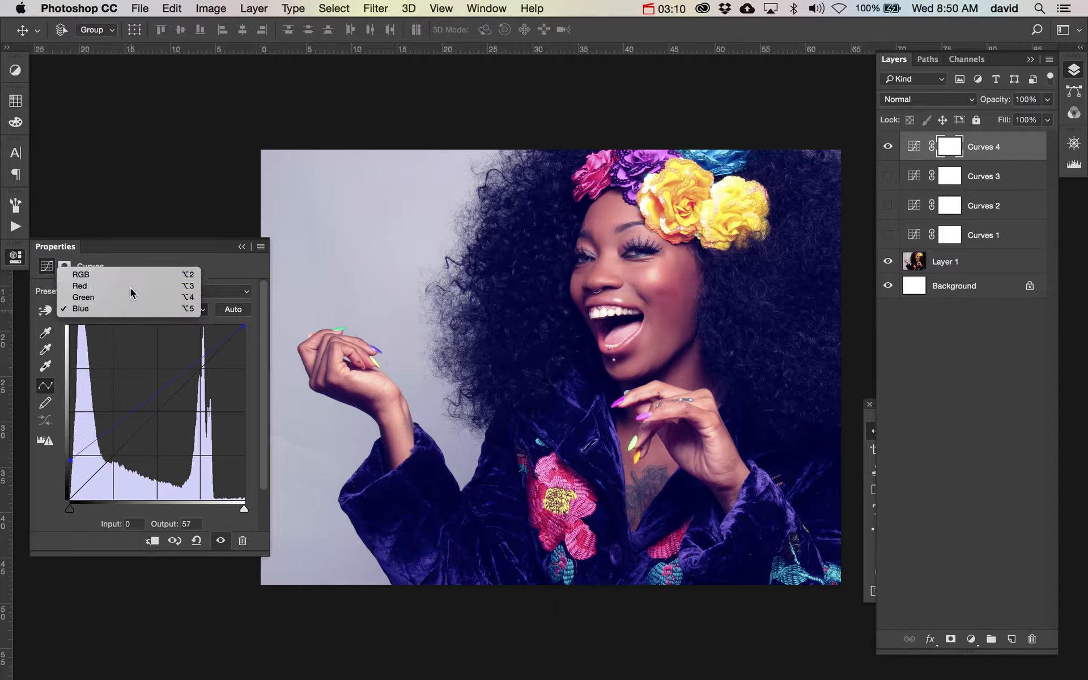
left_click_drag(155, 415, 166, 433)
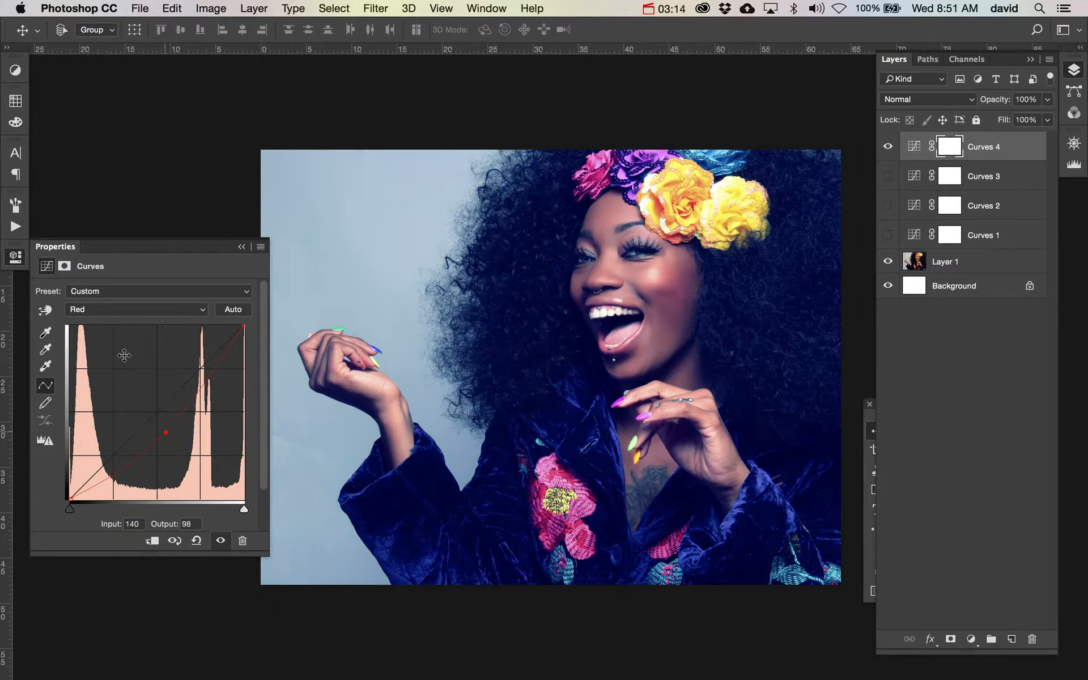
Step: Bend the Green curve downward with a midtone point at input 139, output 113
left_click(111, 311)
left_click(109, 322)
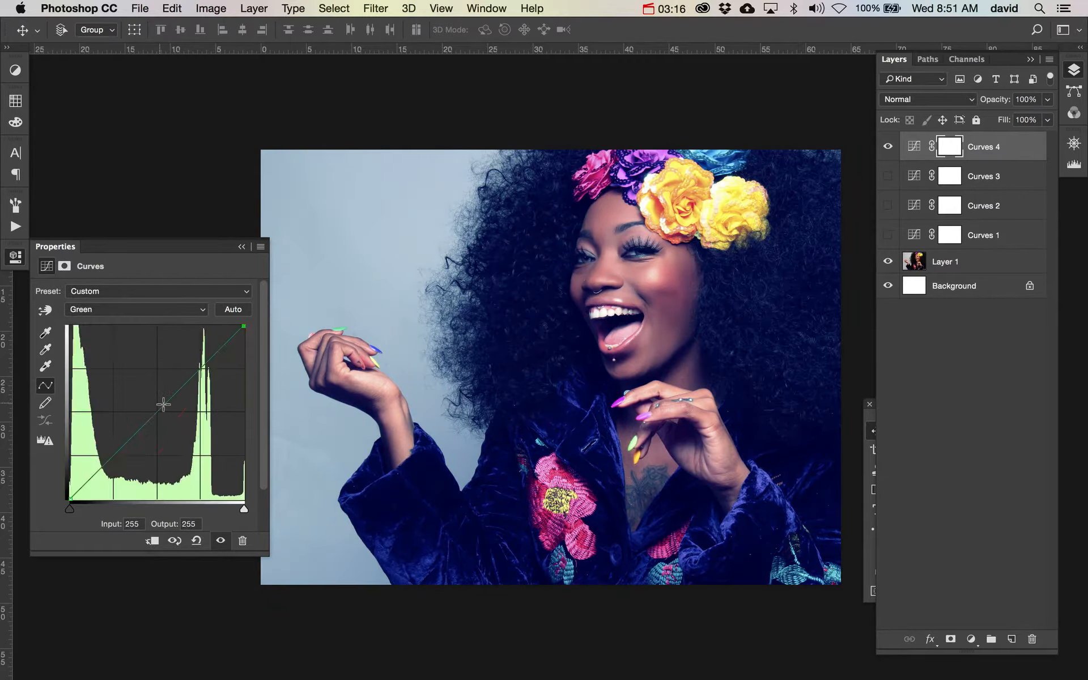
mouse_move(158, 408)
left_mouse_down()
mouse_move(147, 395)
mouse_move(164, 423)
left_mouse_up()
Step: Remove the Red curve's midtone point and set its white point to input 234 and its black point to output 11
left_click(108, 308)
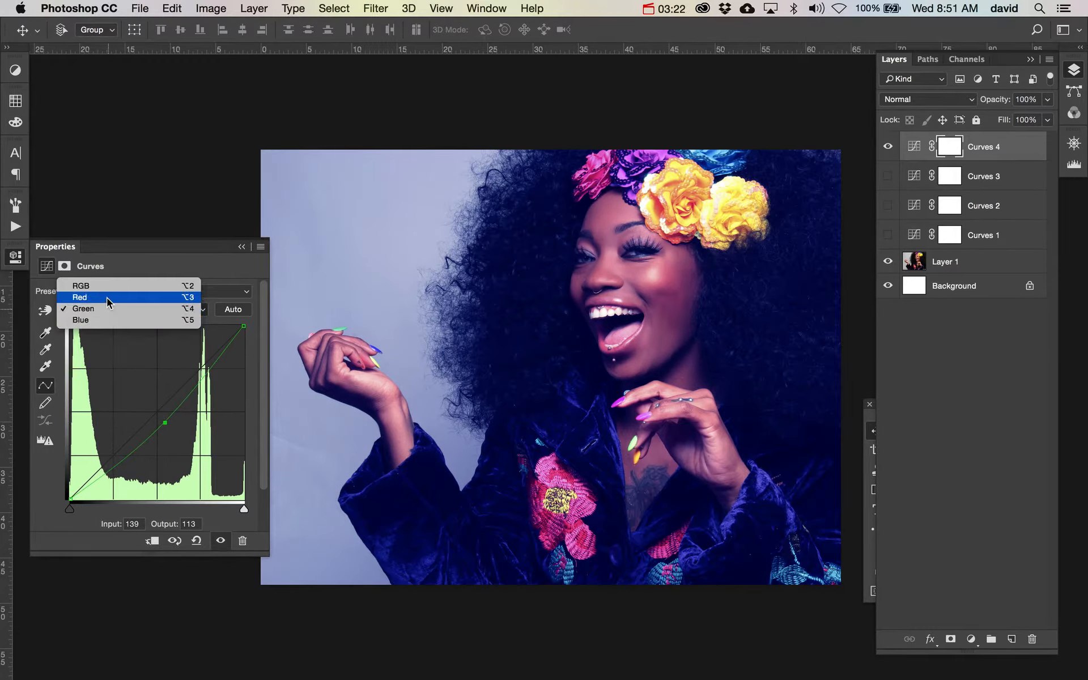
left_click(107, 298)
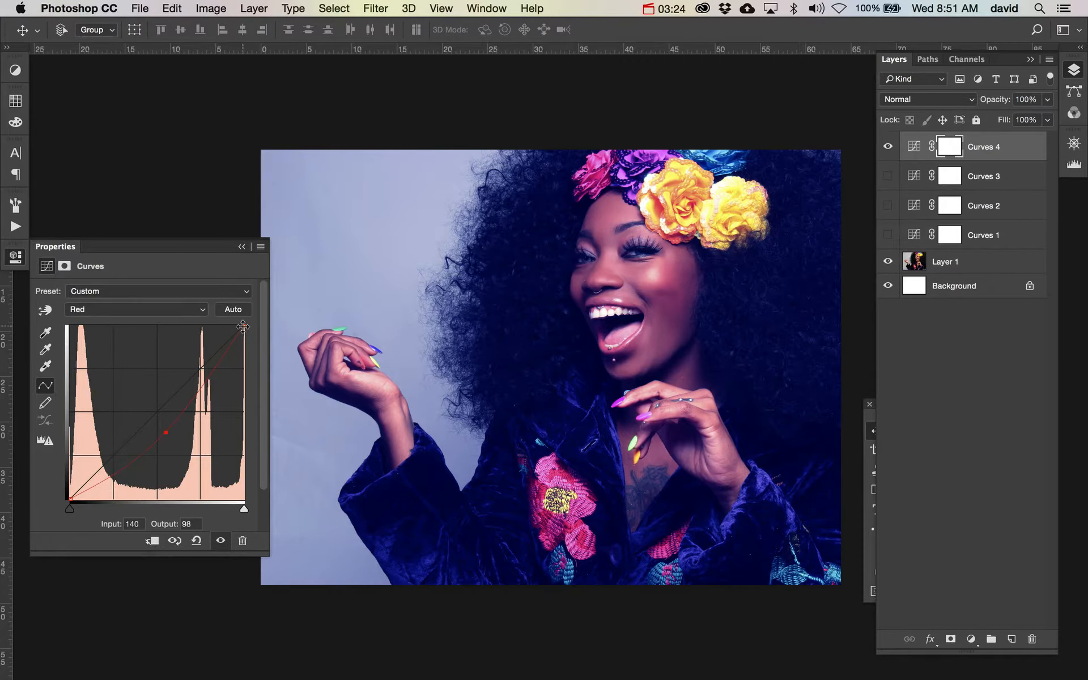
left_click_drag(165, 432, 151, 536)
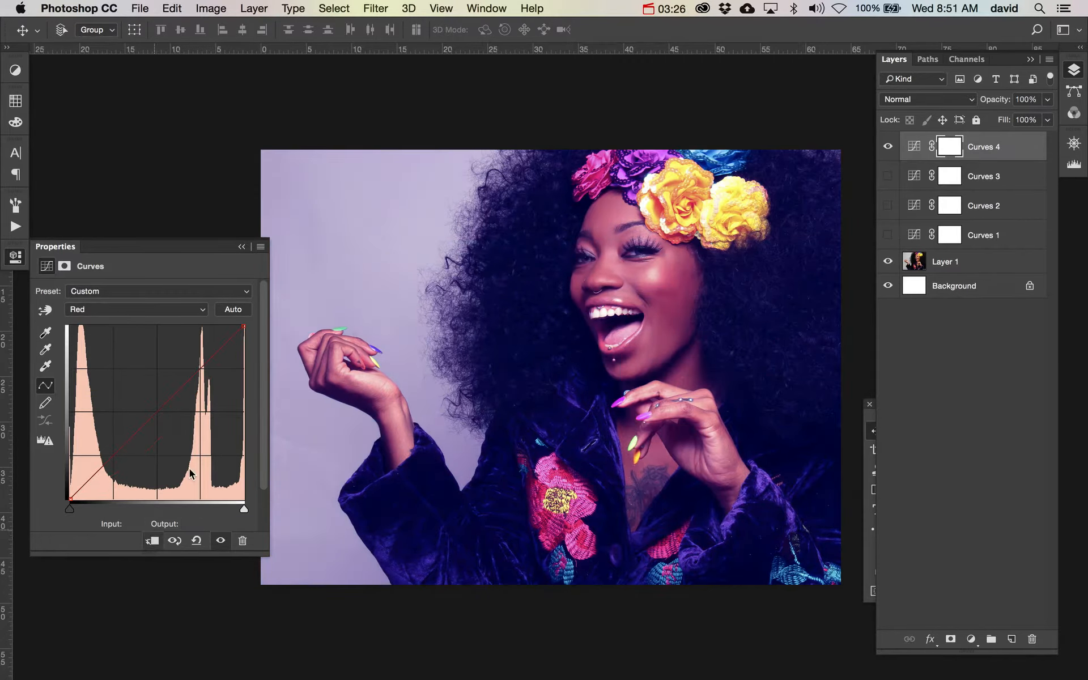
left_click_drag(244, 328, 210, 328)
left_click_drag(210, 327, 229, 326)
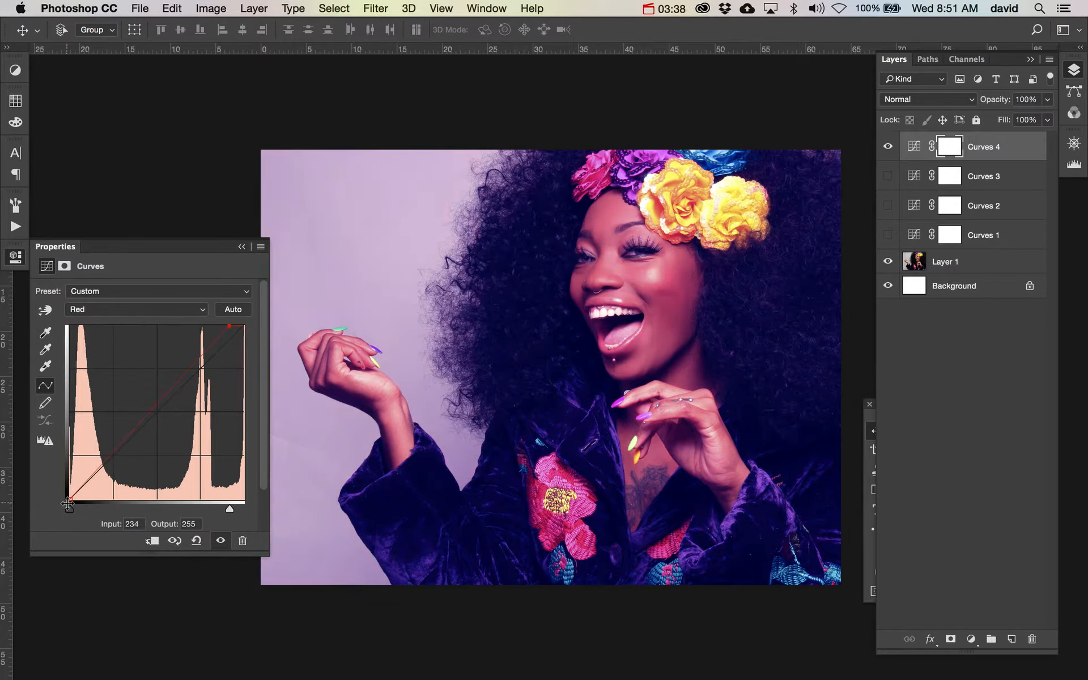
mouse_move(69, 499)
left_mouse_down()
mouse_move(118, 500)
mouse_move(22, 500)
mouse_move(57, 499)
mouse_move(67, 478)
mouse_move(67, 495)
left_mouse_up()
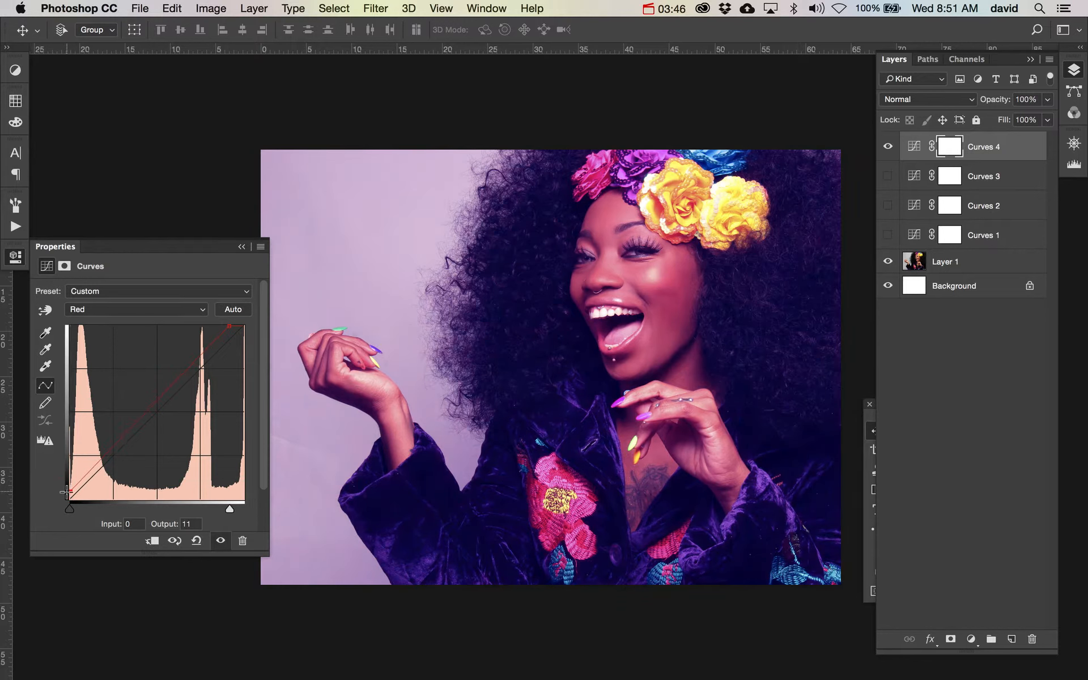